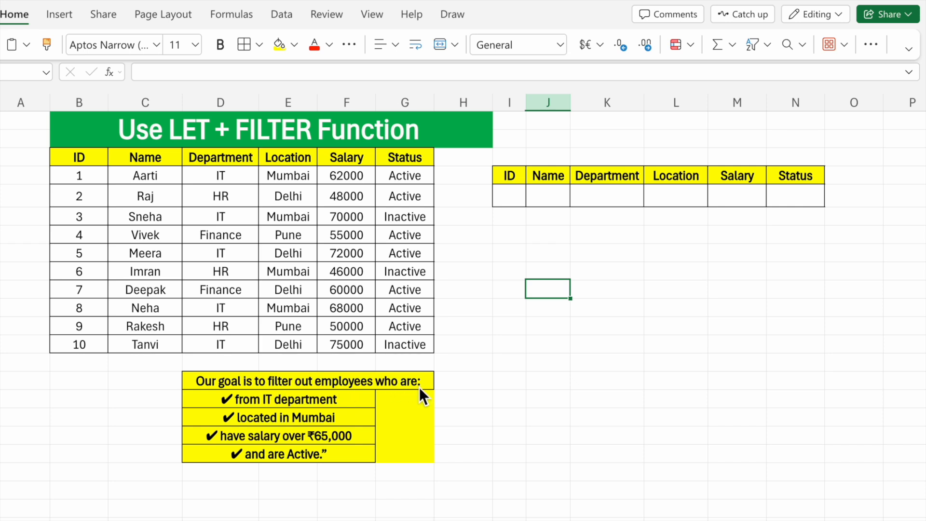
Review the department, location, salary and status criteria listed below the employee table.
{"action": "left_click", "coordinate": [275, 401]}
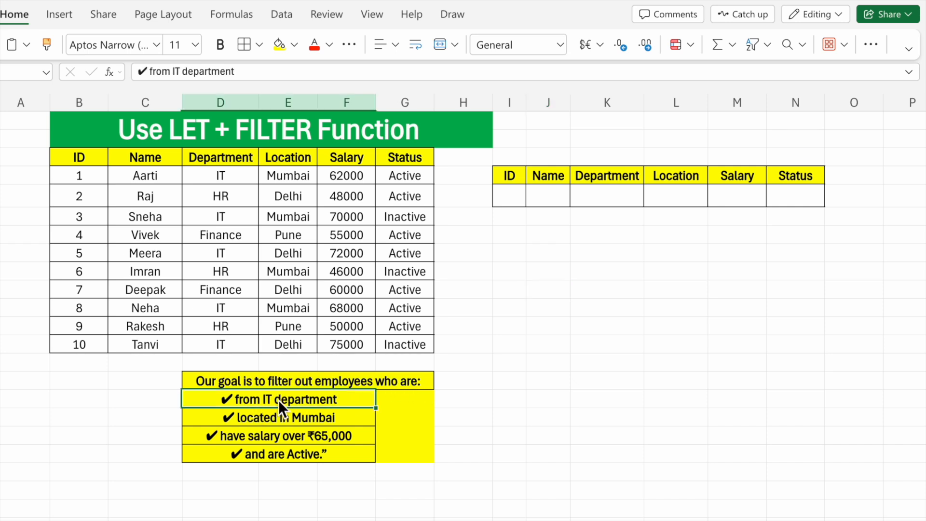
{"action": "left_click", "coordinate": [302, 419]}
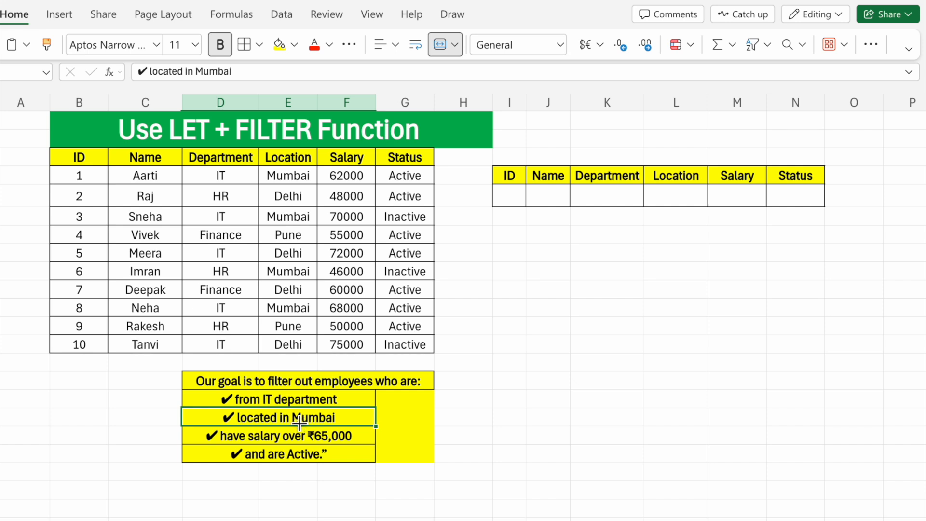
{"action": "left_click", "coordinate": [291, 439]}
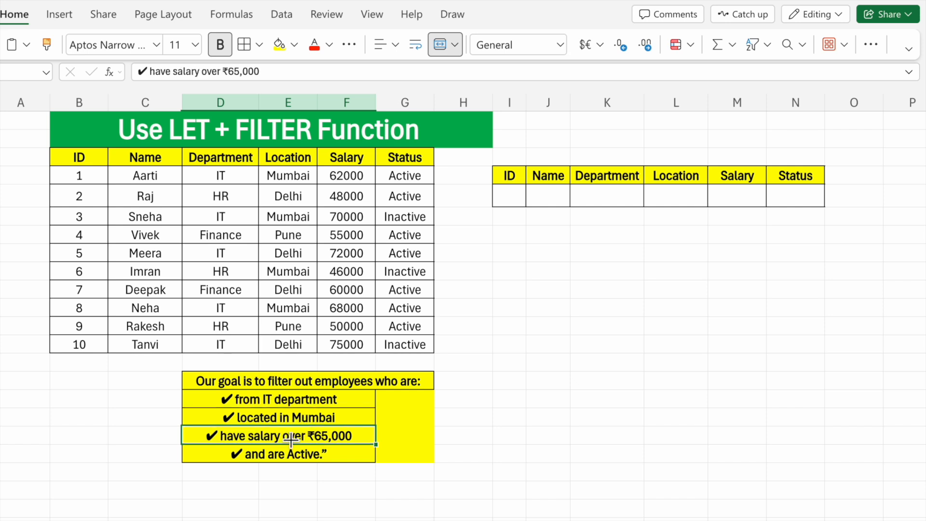
{"action": "left_click", "coordinate": [293, 457]}
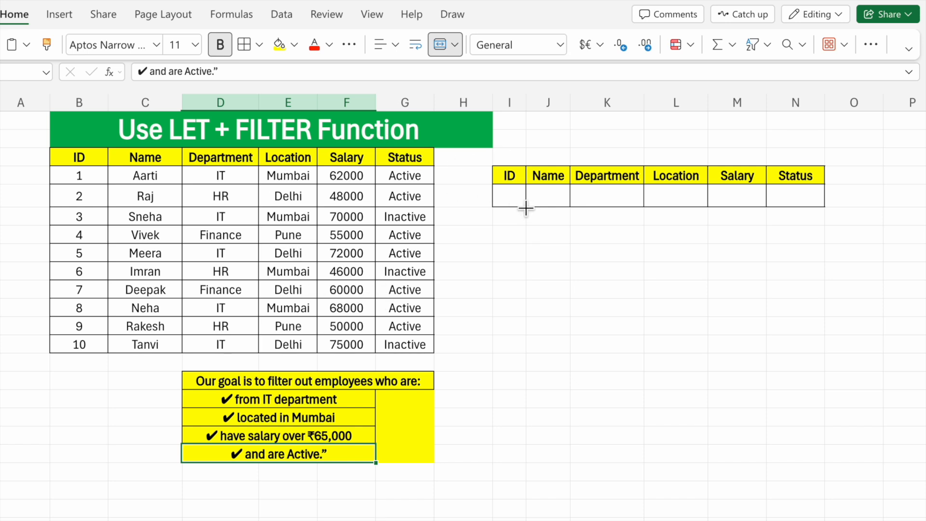
Start a LET formula in the empty cell under the second table's ID header, defining data as B4:G13.
{"action": "left_click", "coordinate": [511, 202]}
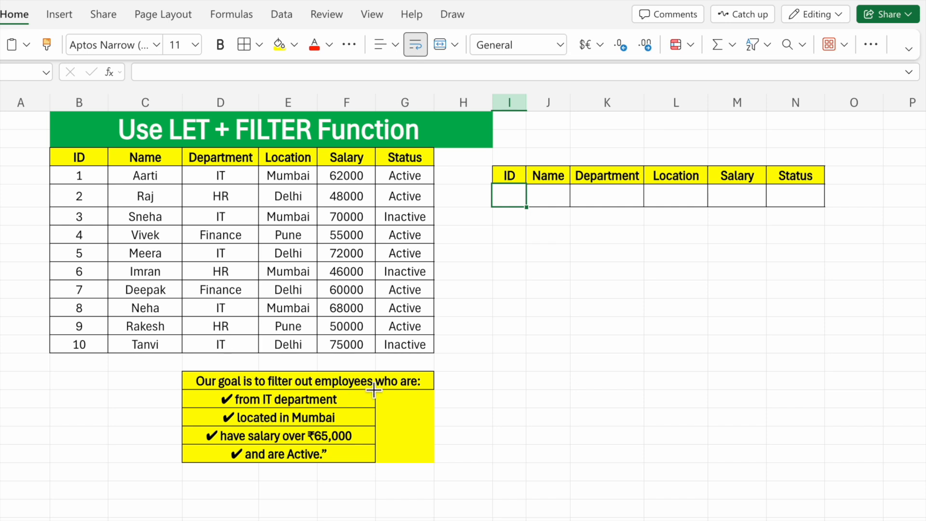
{"action": "left_click", "coordinate": [174, 72]}
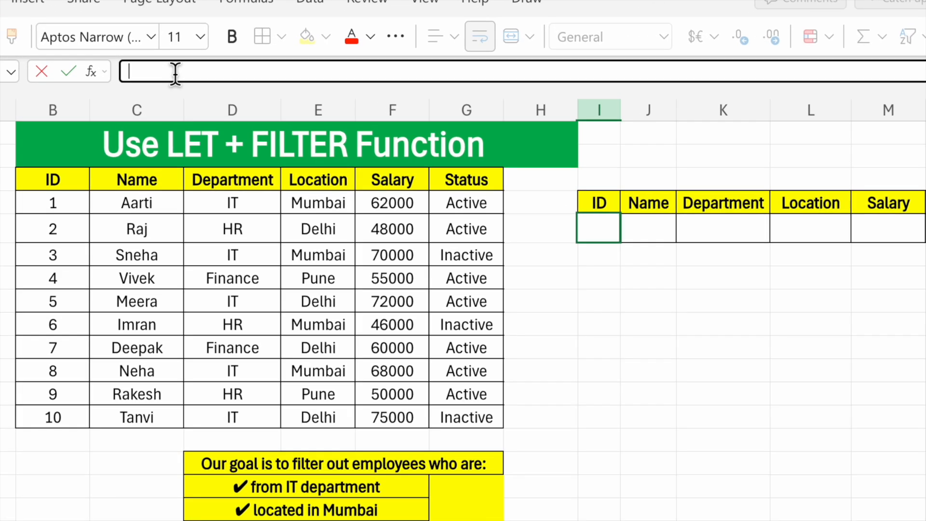
{"action": "key", "text": "alt"}
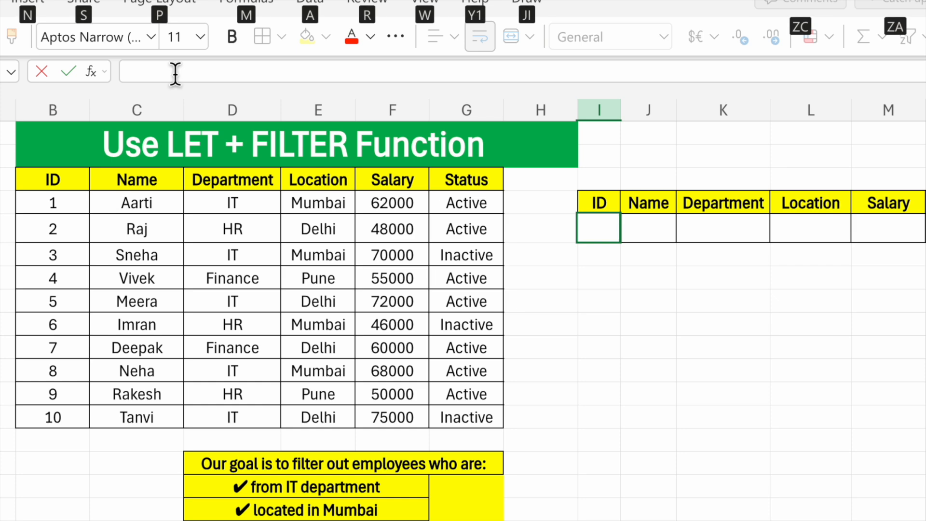
{"action": "key", "text": "Escape"}
{"action": "left_click", "coordinate": [167, 73]}
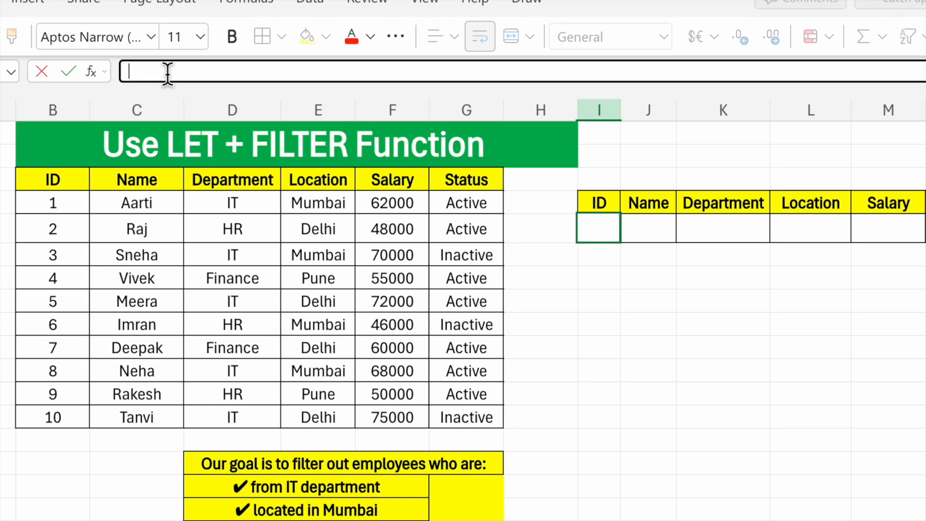
{"action": "type", "text": "="}
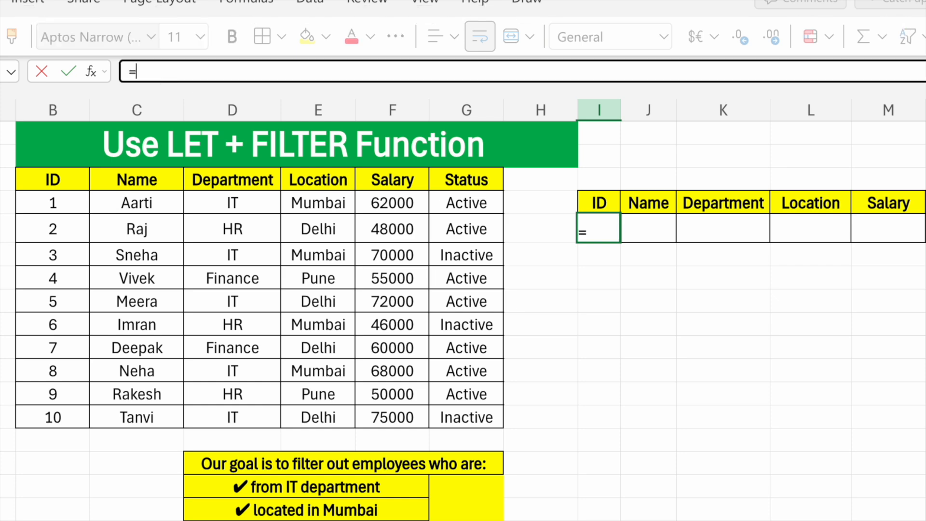
{"action": "type", "text": "let"}
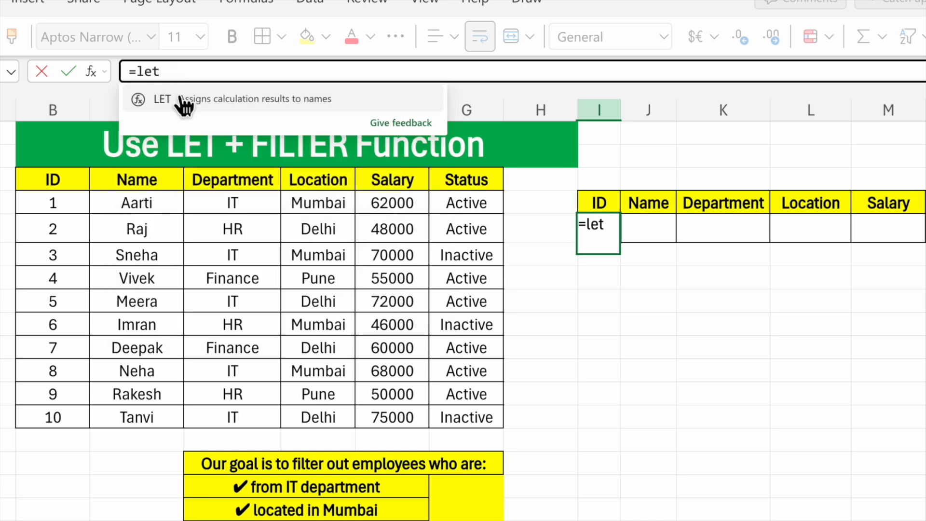
{"action": "double_click", "coordinate": [177, 97]}
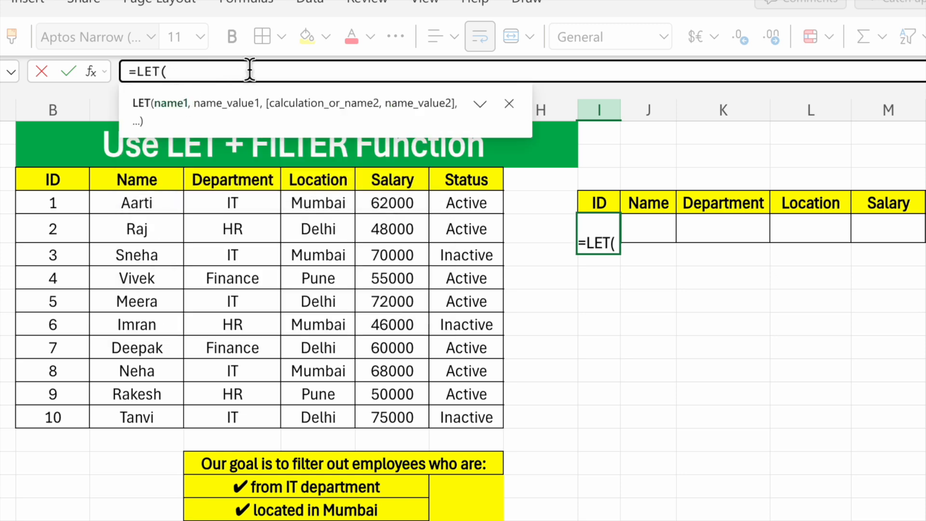
{"action": "type", "text": "data,"}
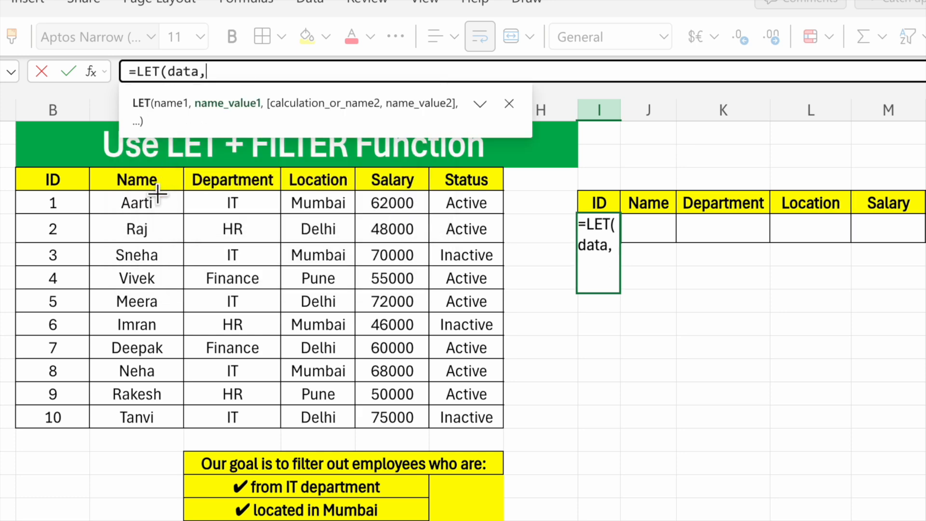
{"action": "left_click_drag", "start_coordinate": [56, 201], "coordinate": [480, 417]}
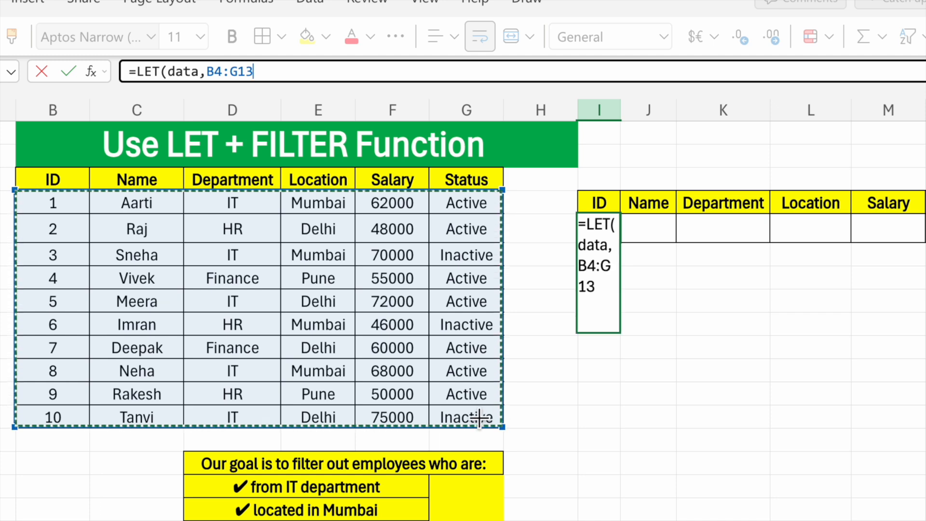
Define the LET names dept as D4:D13 and loc as E4:E13.
{"action": "type", "text": ",dept"}
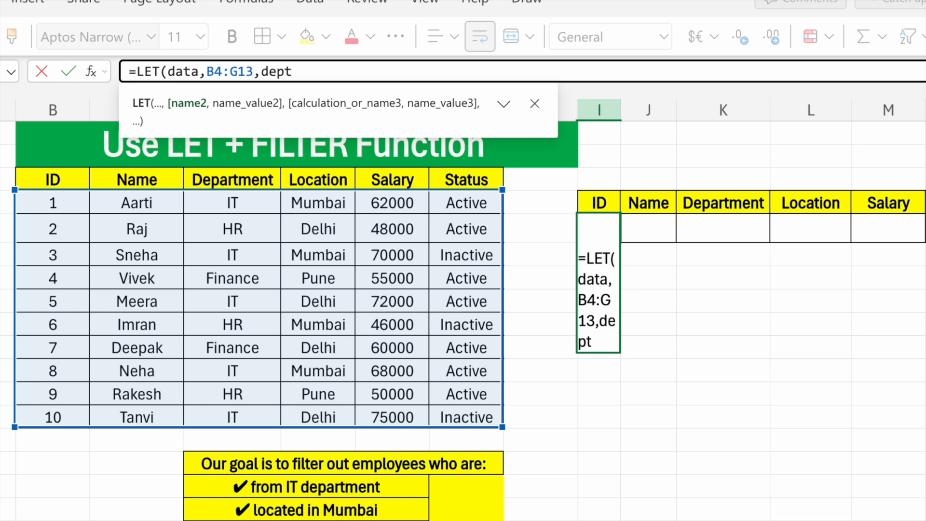
{"action": "type", "text": ","}
{"action": "left_click_drag", "start_coordinate": [248, 206], "coordinate": [244, 413]}
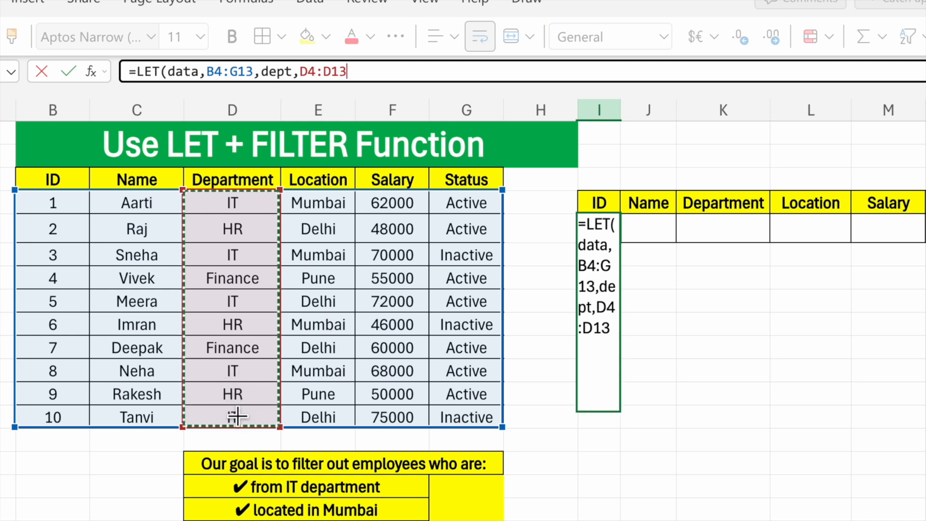
{"action": "type", "text": ",loc"}
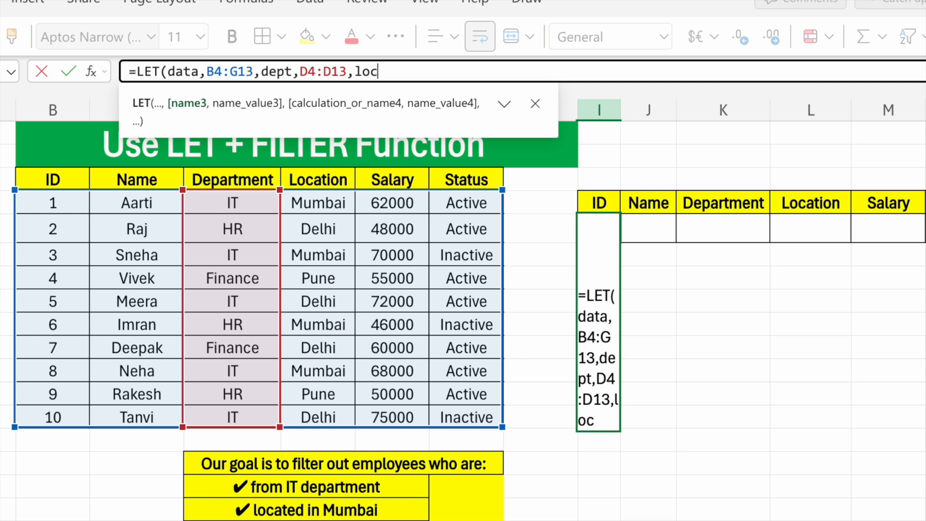
{"action": "type", "text": ","}
{"action": "left_click_drag", "start_coordinate": [320, 203], "coordinate": [325, 419]}
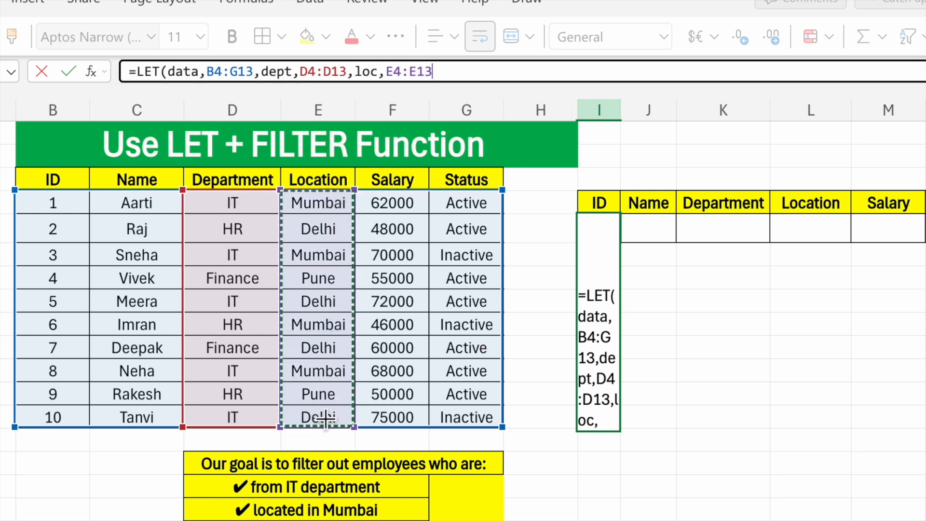
Define the LET names sal as F4:F13 and status as G4:G13.
{"action": "type", "text": ","}
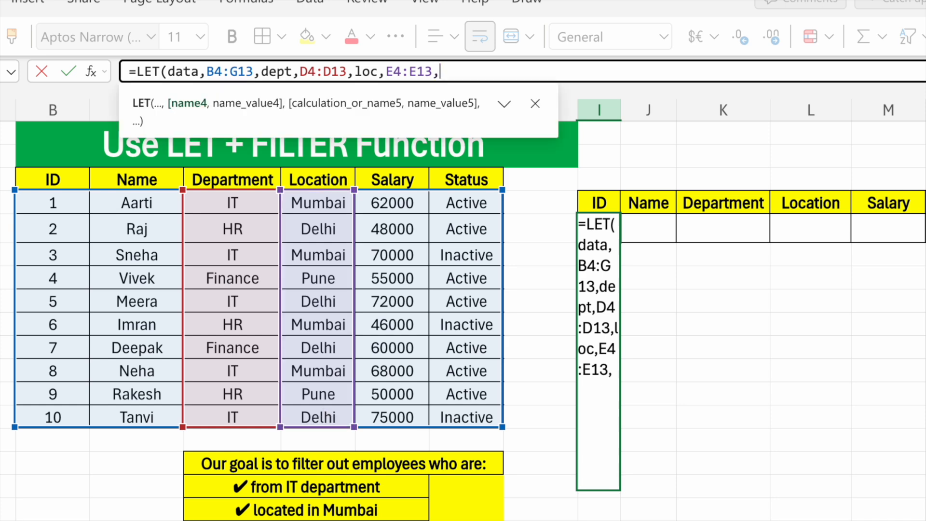
{"action": "type", "text": "sal"}
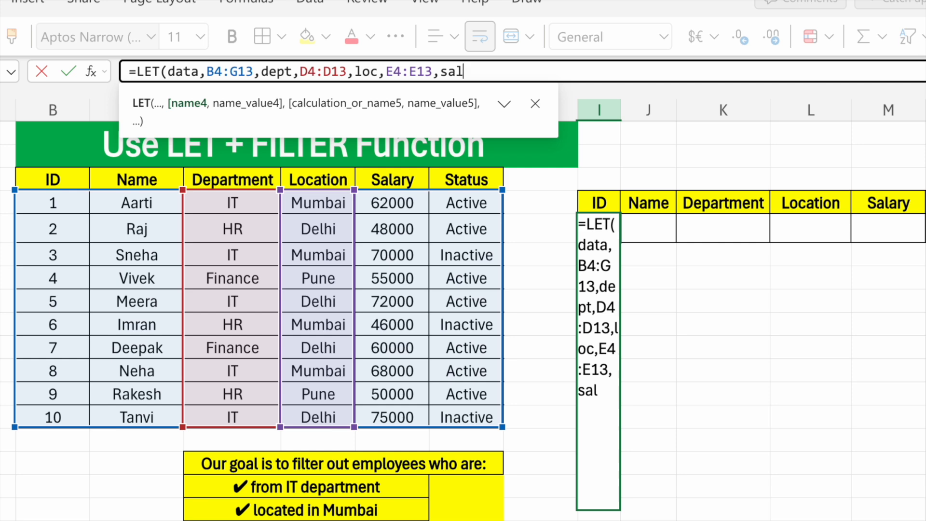
{"action": "type", "text": ","}
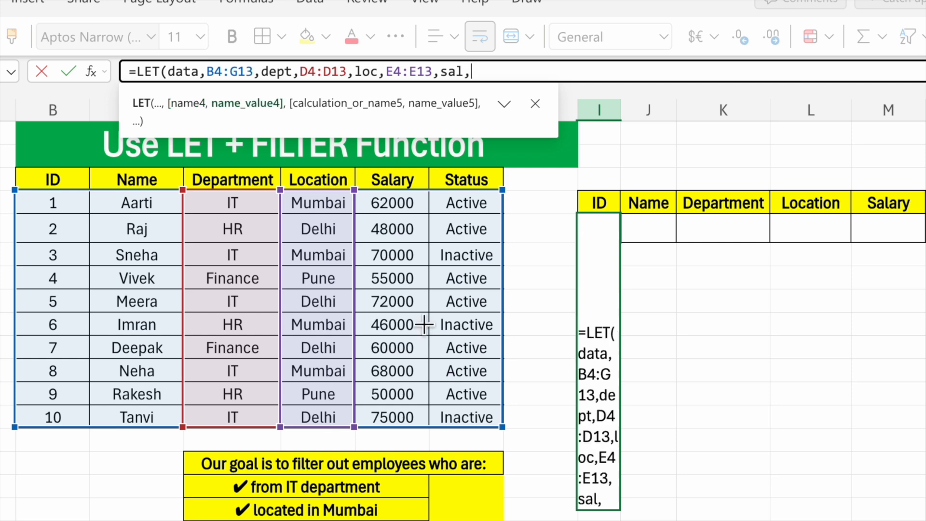
{"action": "left_click_drag", "start_coordinate": [414, 202], "coordinate": [388, 406]}
{"action": "type", "text": ","}
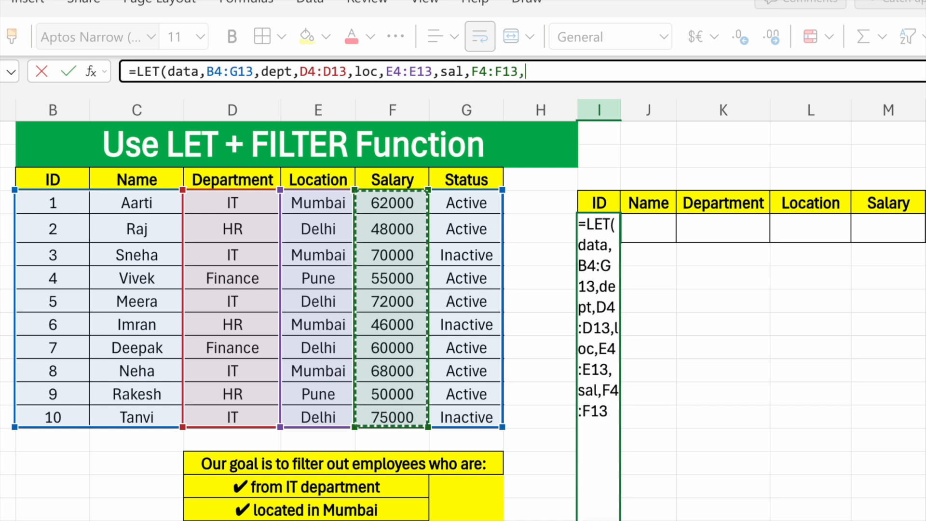
{"action": "type", "text": "s"}
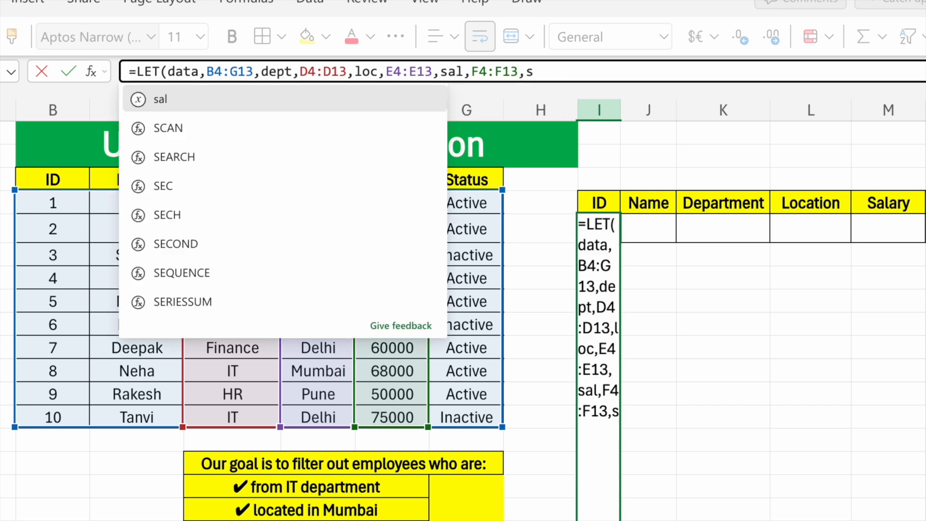
{"action": "type", "text": "tatus"}
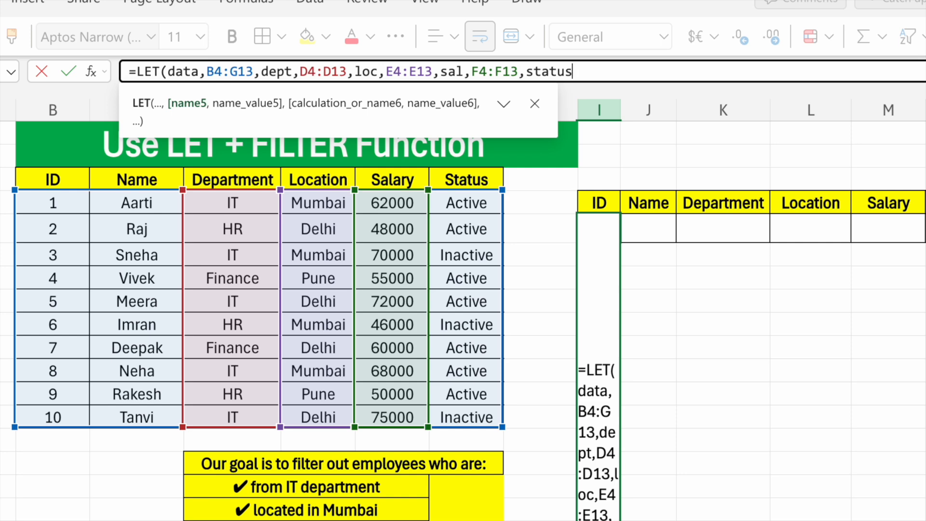
{"action": "type", "text": ","}
{"action": "left_click", "coordinate": [472, 204]}
{"action": "left_click_drag", "start_coordinate": [472, 204], "coordinate": [467, 400]}
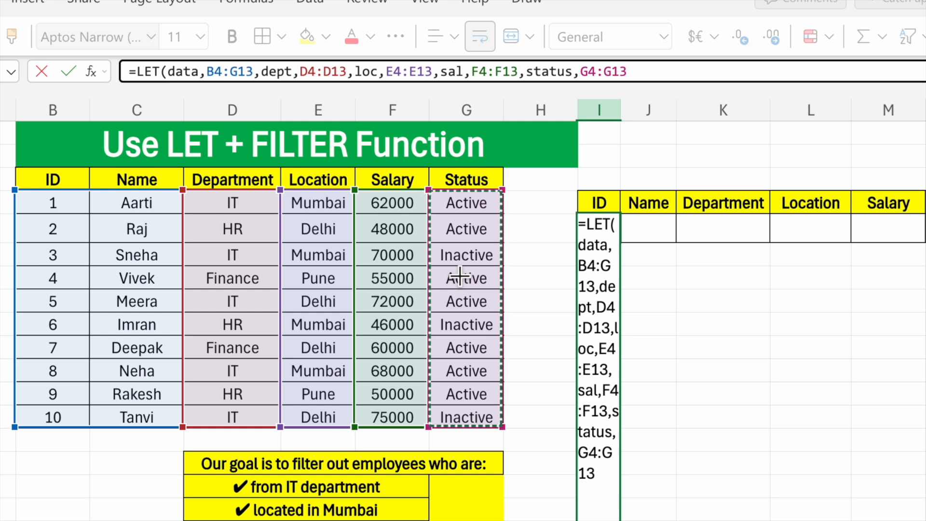
Add a FILTER function as the LET calculation, with data as its array.
{"action": "type", "text": ","}
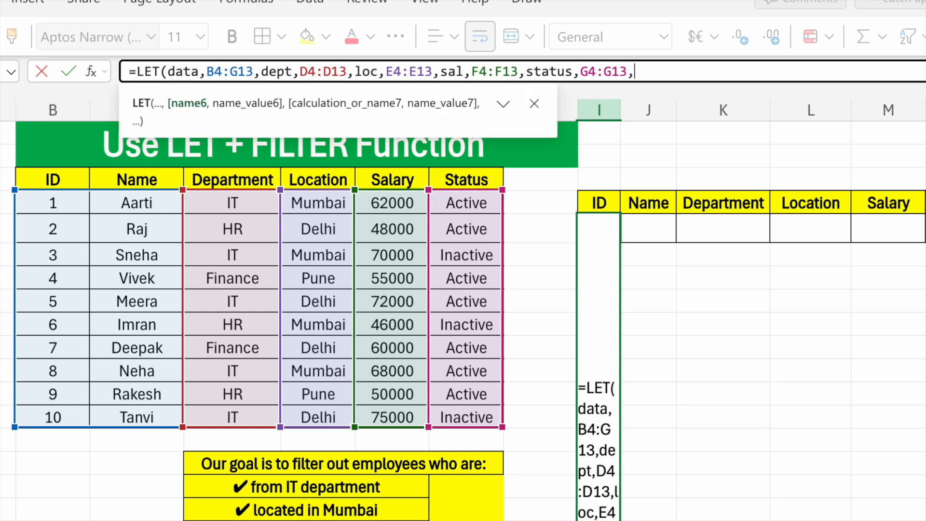
{"action": "type", "text": "filter"}
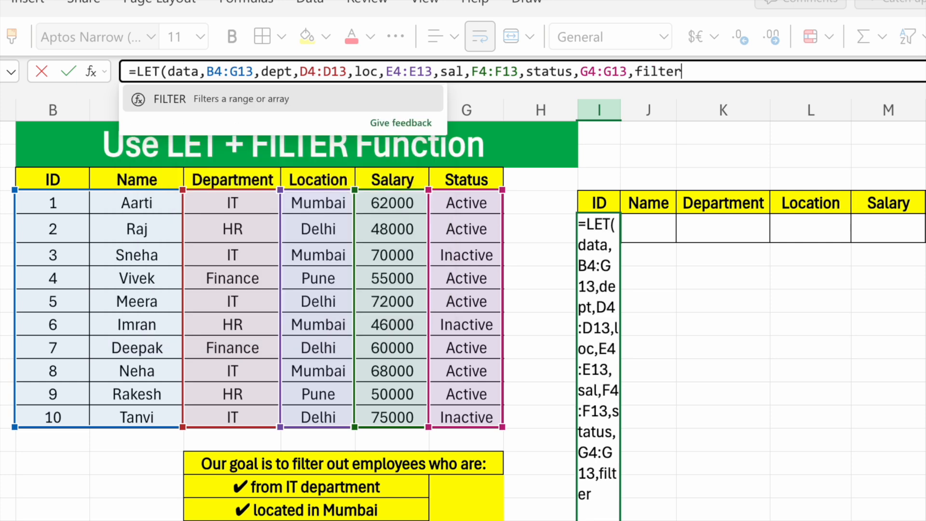
{"action": "left_click", "coordinate": [291, 108]}
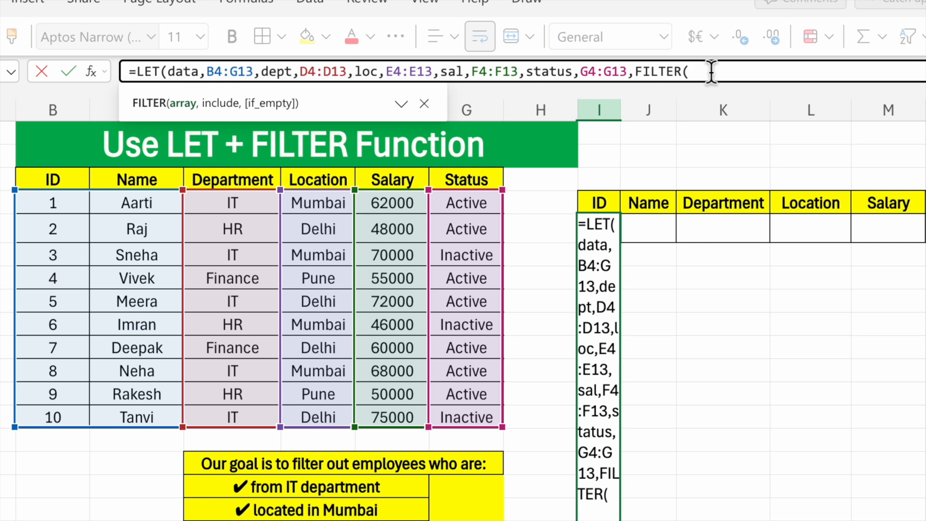
{"action": "type", "text": "data"}
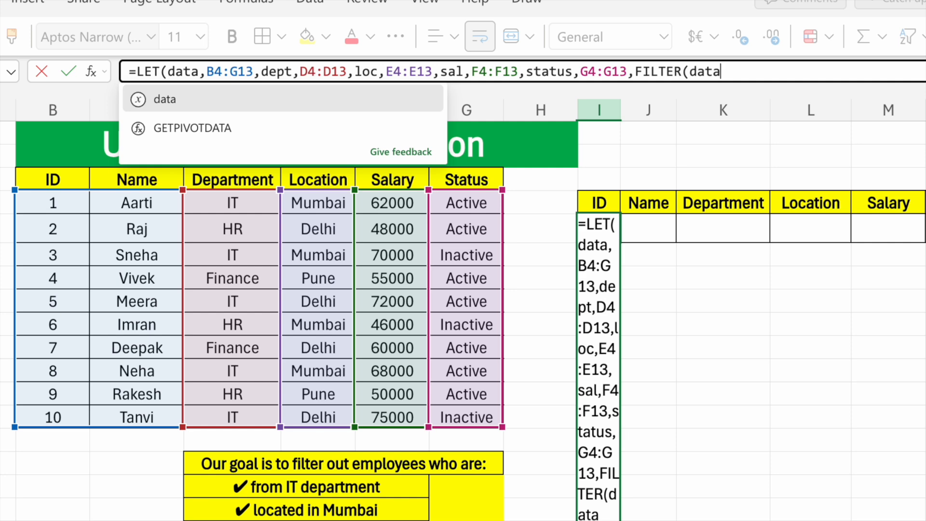
Begin the FILTER include argument with the conditions dept="IT" and loc="Mumbai", multiplied together.
{"action": "type", "text": ",("}
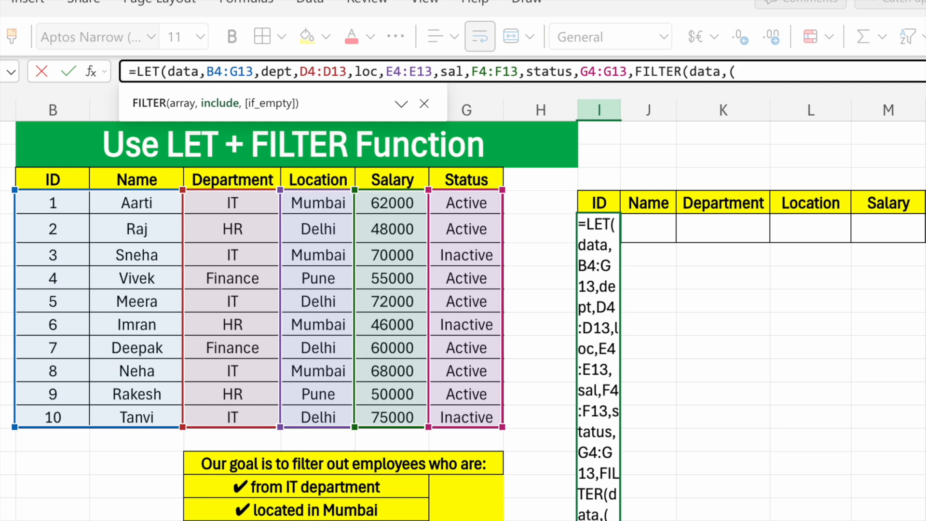
{"action": "type", "text": "dept"}
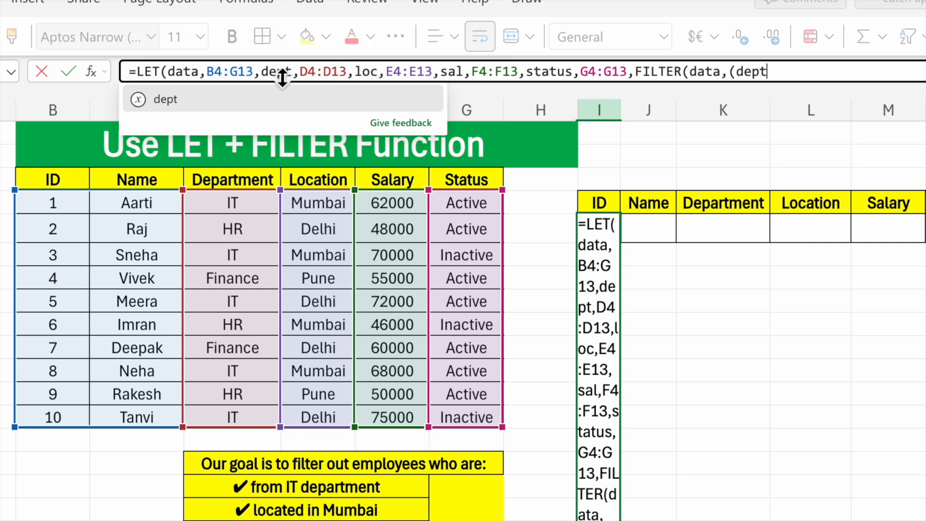
{"action": "mouse_move", "coordinate": [327, 72]}
{"action": "mouse_move", "coordinate": [276, 72]}
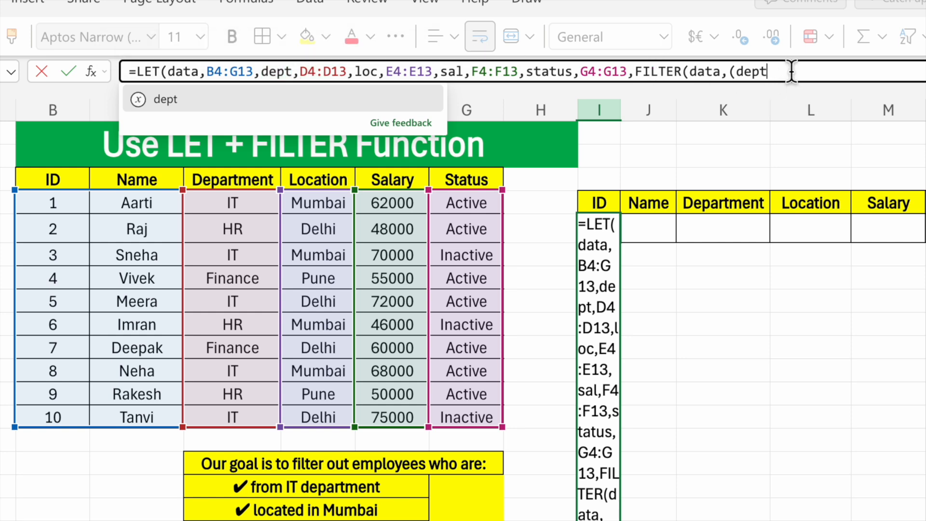
{"action": "key", "text": "Escape"}
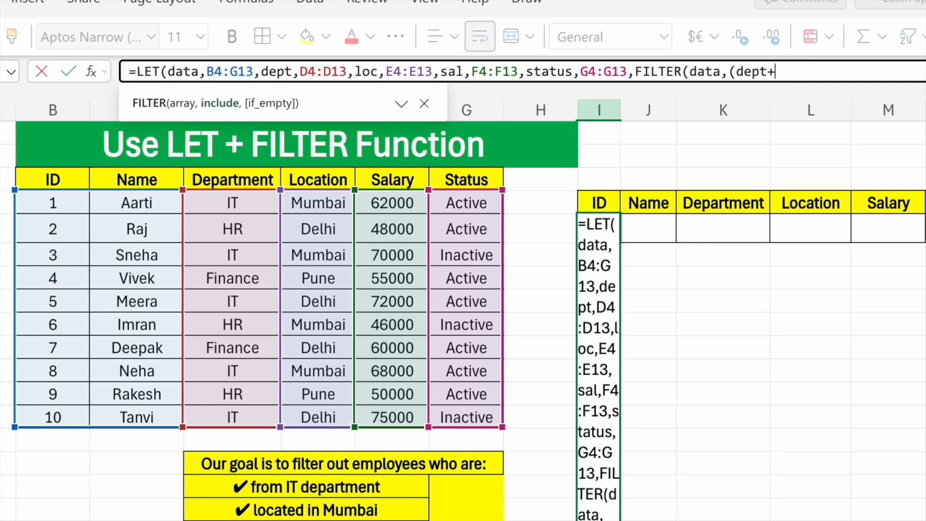
{"action": "type", "text": "=\"IT\")*(lov"}
{"action": "key", "text": "BackSpace"}
{"action": "type", "text": "c"}
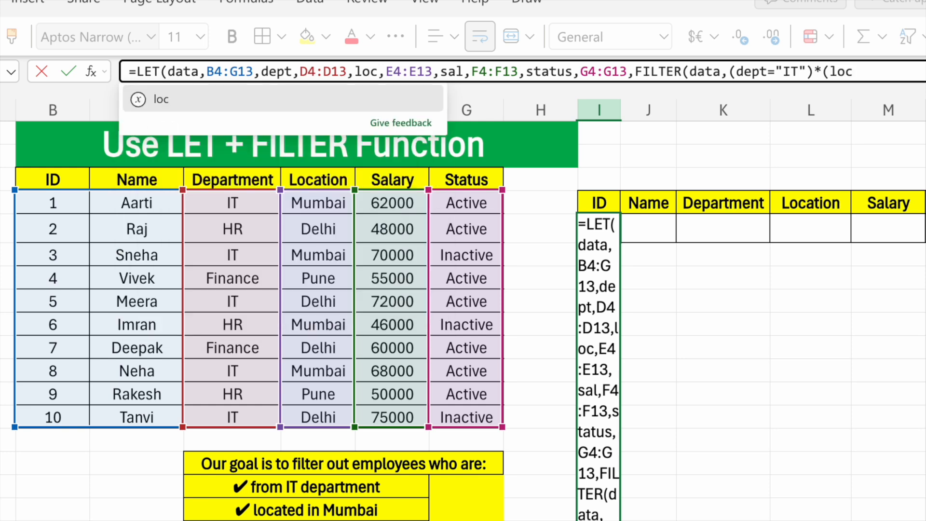
{"action": "type", "text": "="}
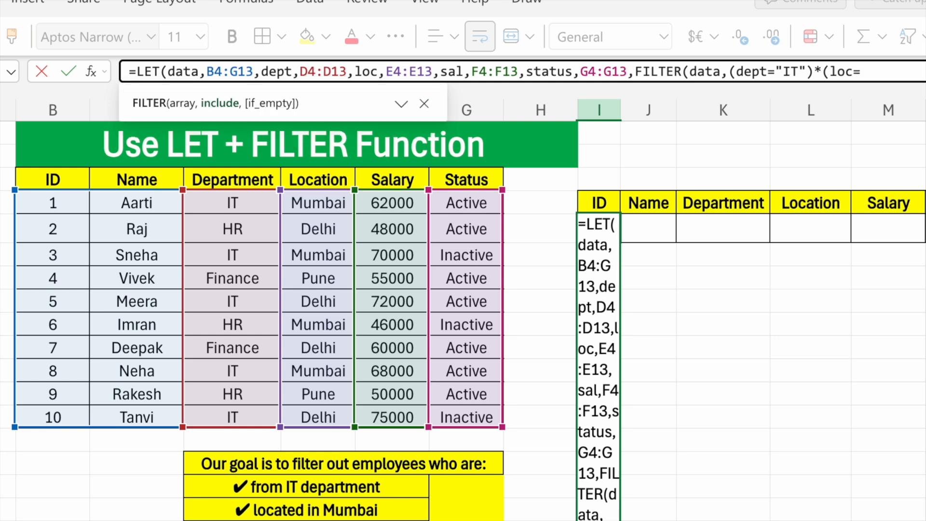
{"action": "type", "text": "\"Mumbai\""}
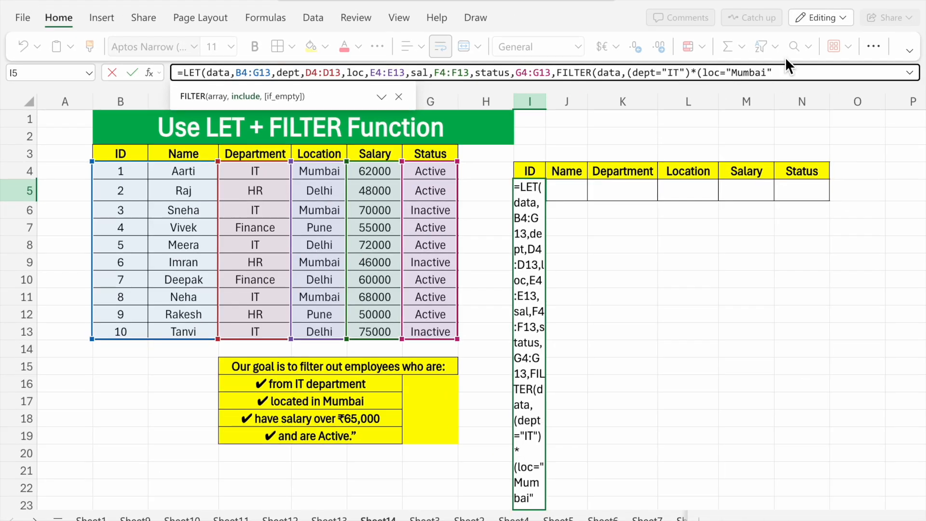
{"action": "key", "text": "alt"}
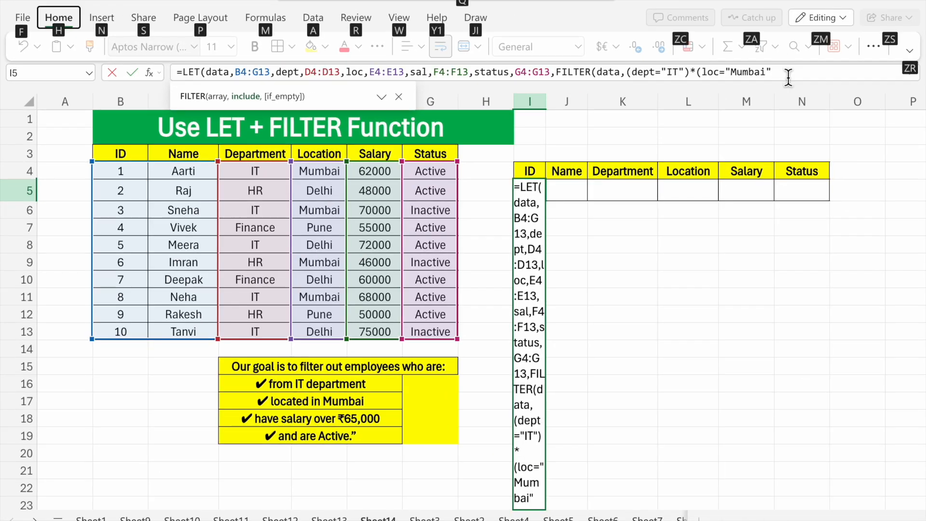
{"action": "key", "text": "Escape"}
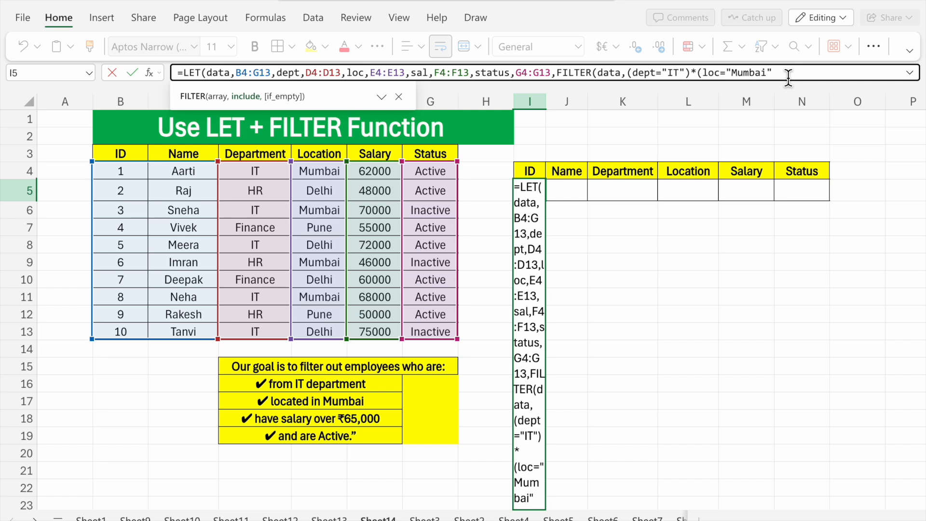
Multiply the FILTER conditions by a bracketed salary condition, sal>65000.
{"action": "type", "text": ")*(sal"}
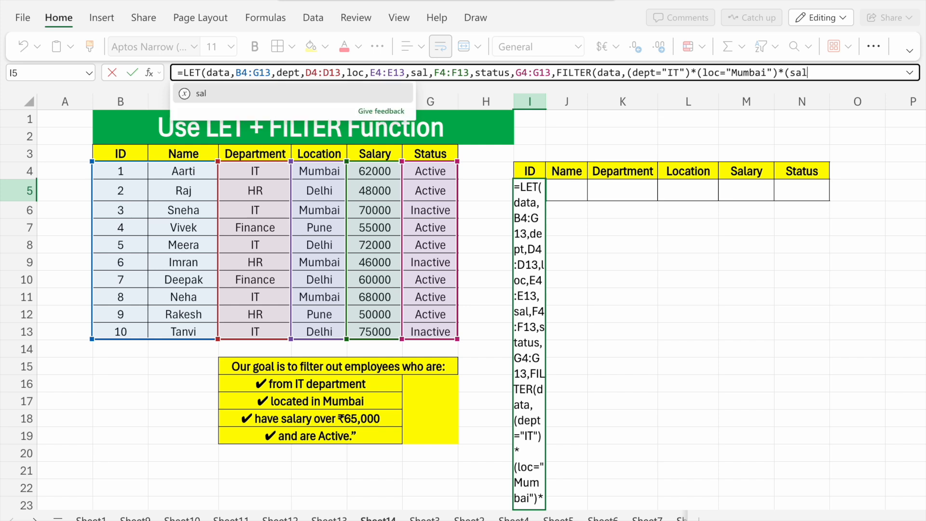
{"action": "type", "text": ">"}
{"action": "key", "text": "BackSpace"}
{"action": "type", "text": ">65"}
{"action": "type", "text": "000"}
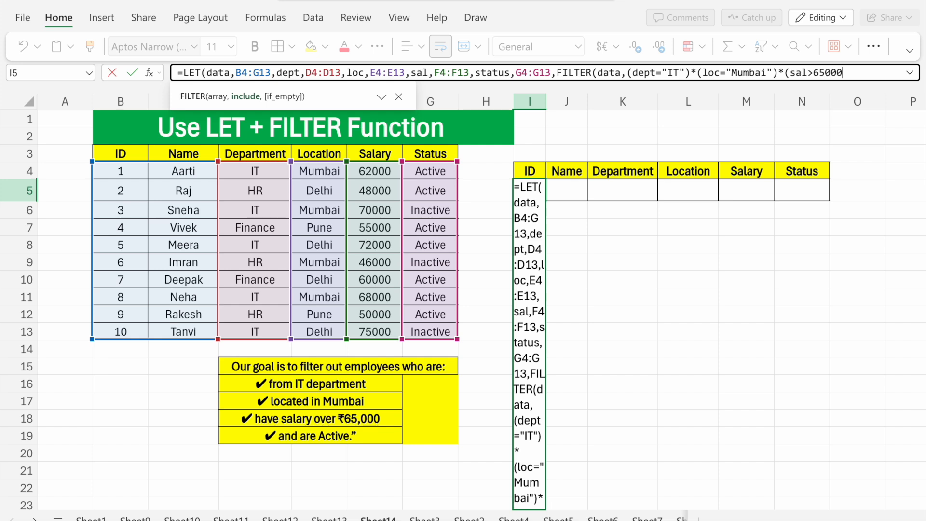
{"action": "type", "text": "),"}
{"action": "key", "text": "BackSpace"}
Multiply in the last condition, status="Active", close the FILTER and LET functions, and enter the formula.
{"action": "type", "text": "*"}
{"action": "type", "text": "("}
{"action": "type", "text": "statu"}
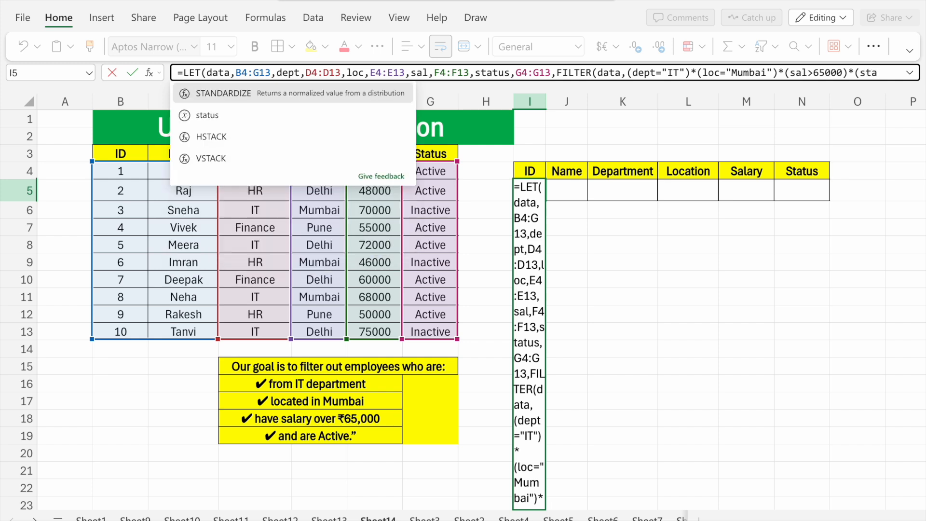
{"action": "type", "text": "s"}
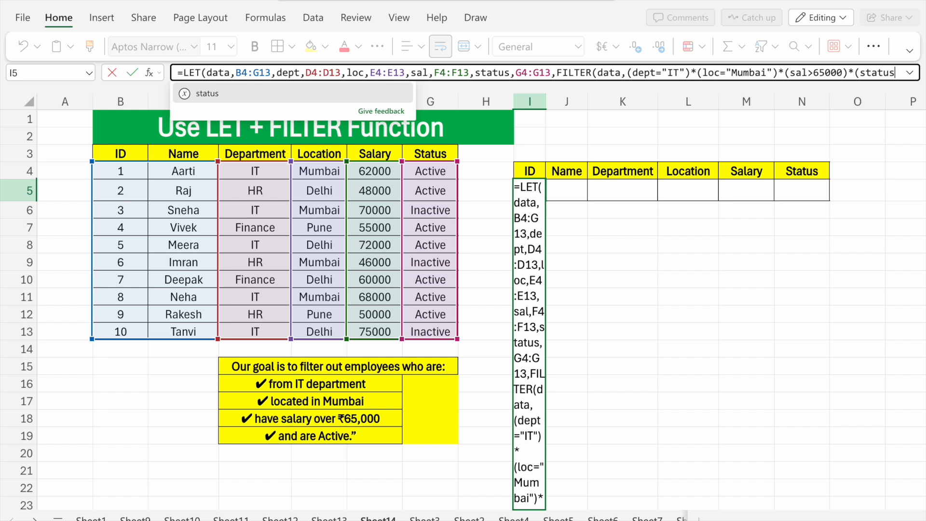
{"action": "type", "text": "="}
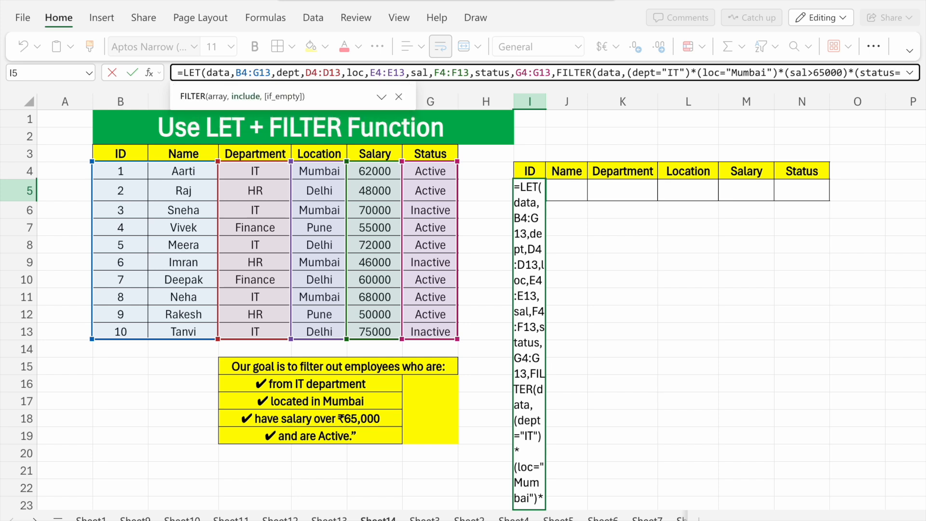
{"action": "type", "text": "a"}
{"action": "key", "text": "BackSpace"}
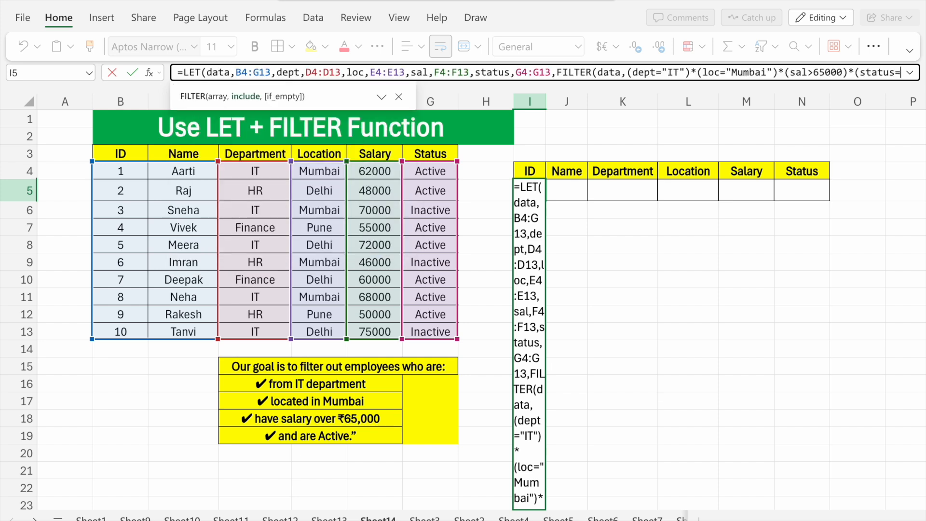
{"action": "type", "text": "\""}
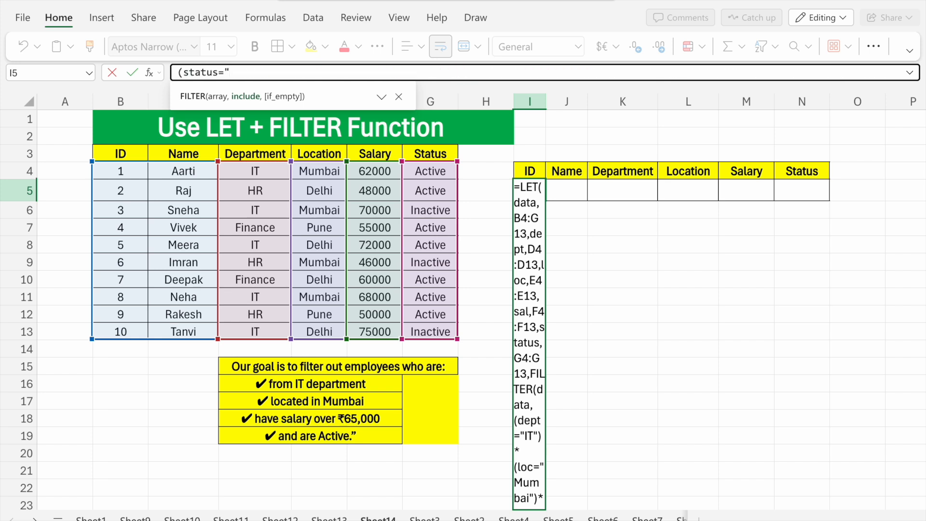
{"action": "type", "text": "Active\"))"}
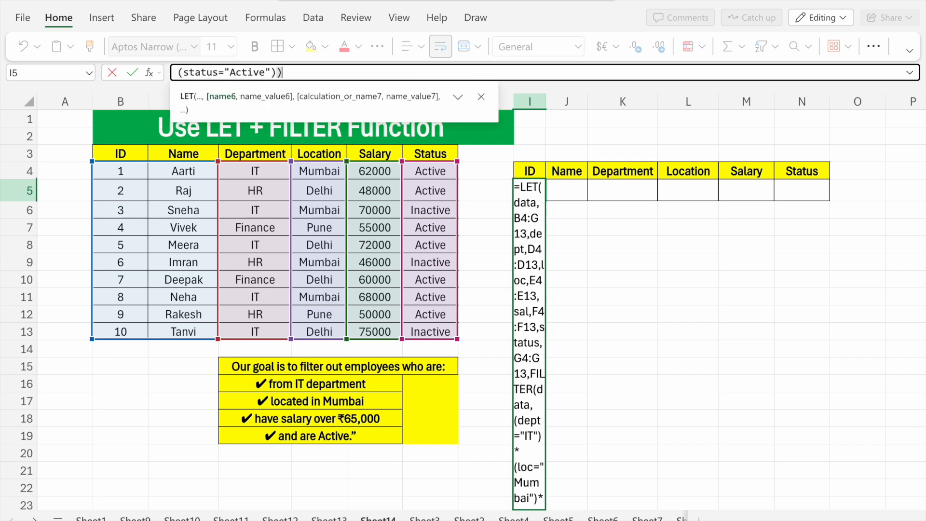
{"action": "type", "text": ")"}
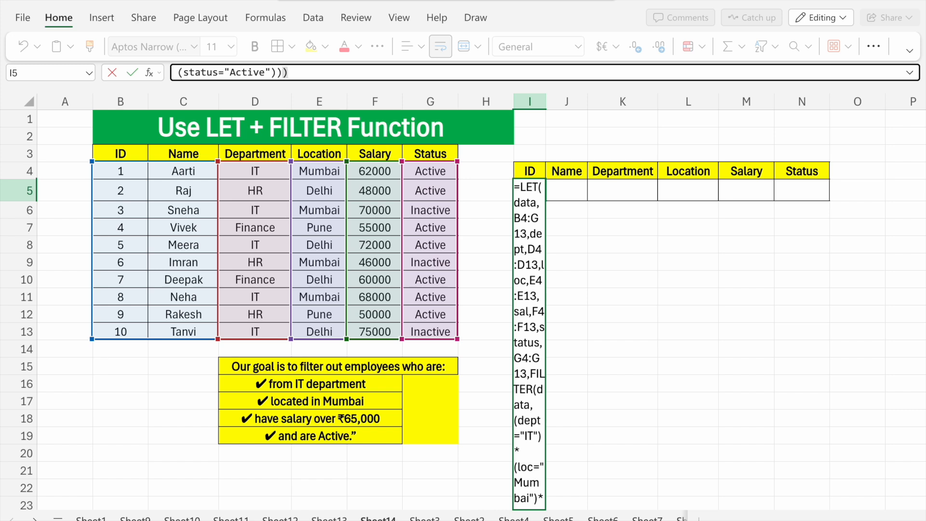
{"action": "key", "text": "Return"}
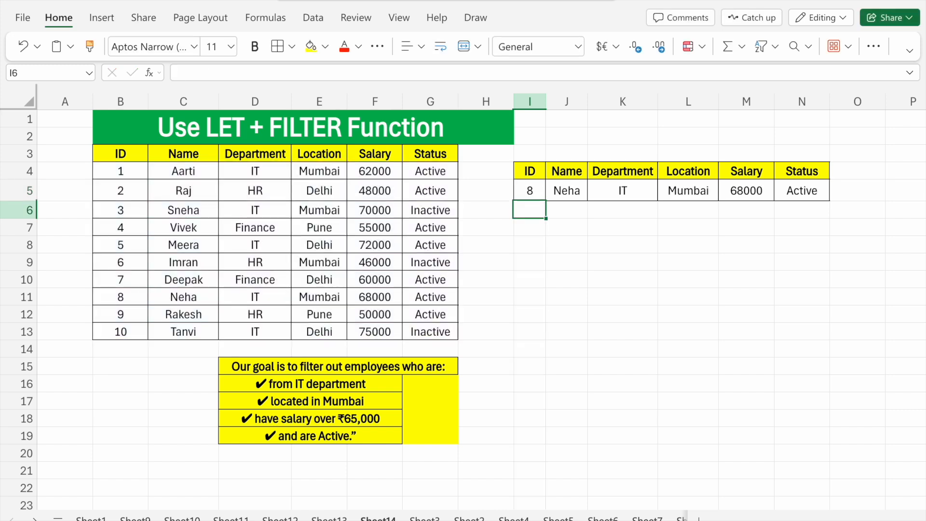
Examine the formula's spilled result row cell by cell, from ID through Status.
{"action": "left_click", "coordinate": [533, 190]}
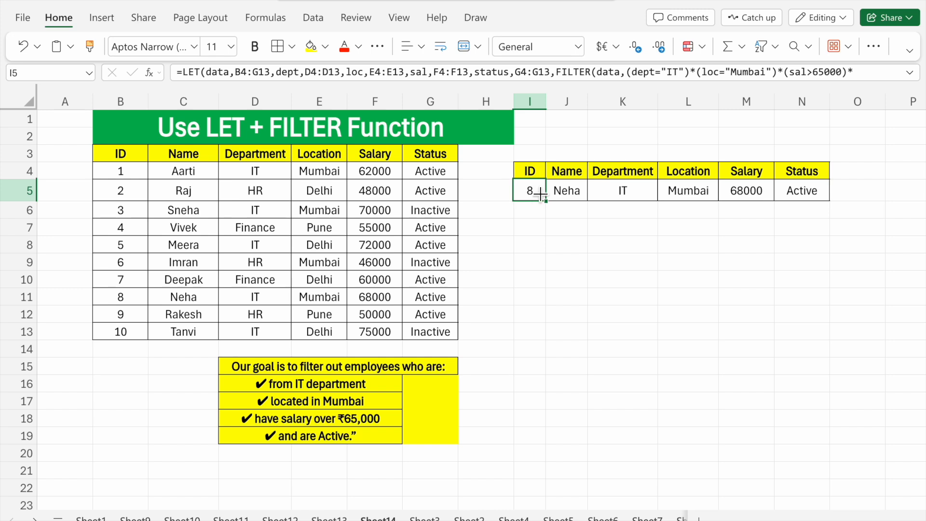
{"action": "left_click", "coordinate": [559, 194]}
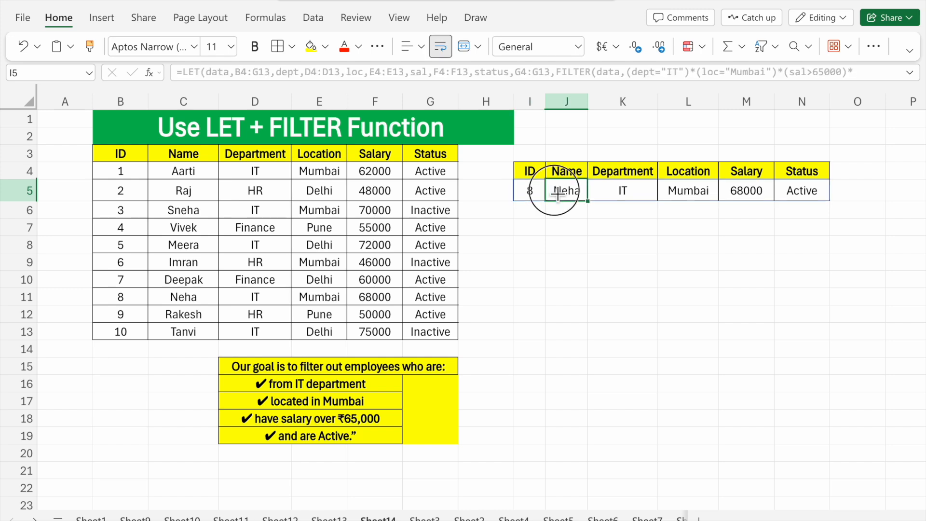
{"action": "left_click", "coordinate": [644, 197]}
{"action": "left_click", "coordinate": [685, 198]}
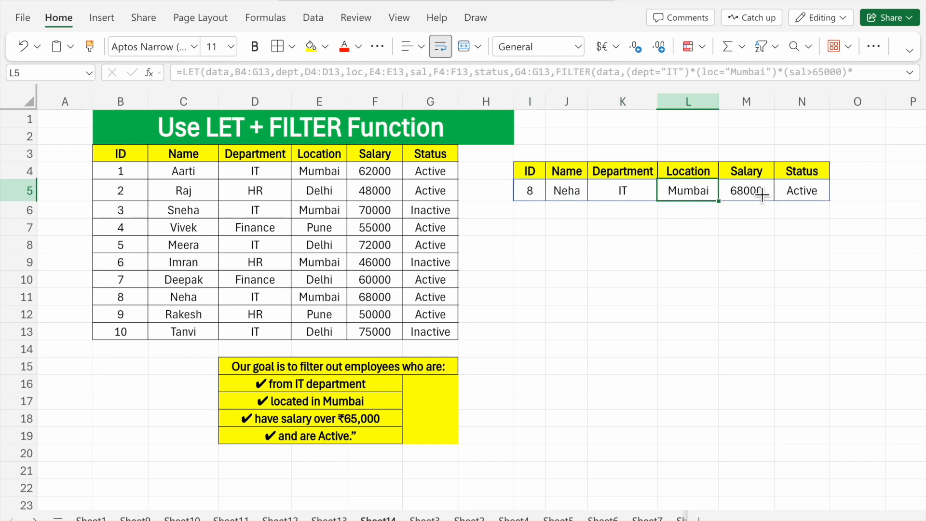
{"action": "left_click", "coordinate": [758, 195]}
{"action": "left_click", "coordinate": [813, 193]}
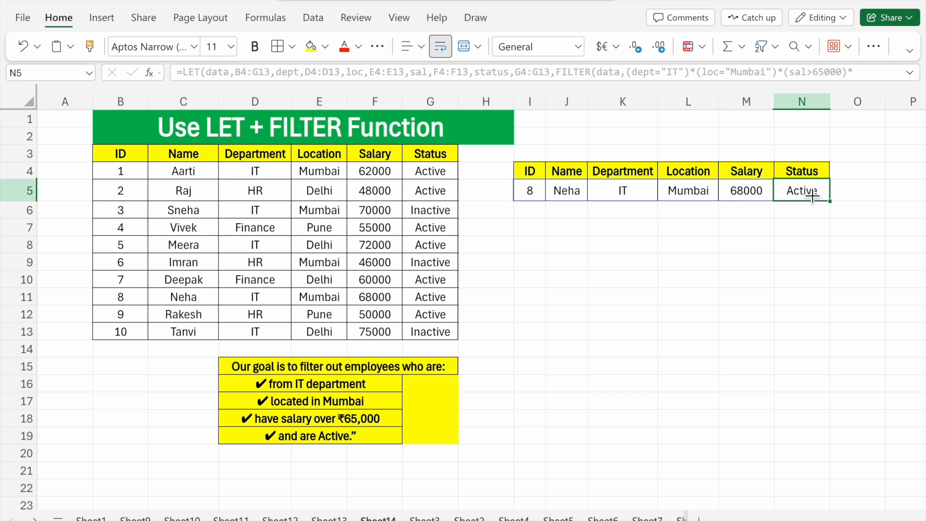